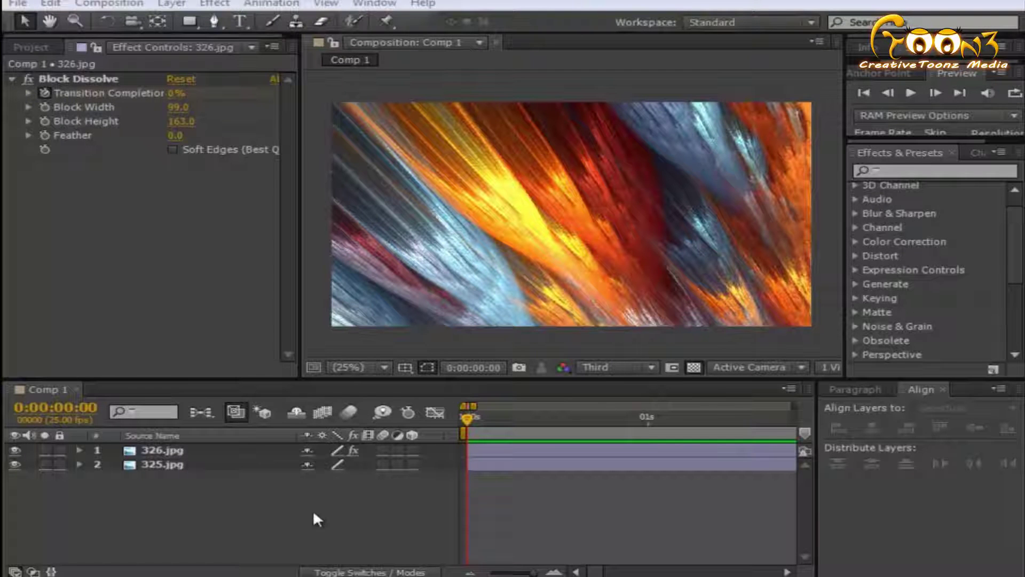
- Reveal 326.jpg's Transition Completion keyframes in Comp 1 and preview the block dissolve from the start
click(173, 450)
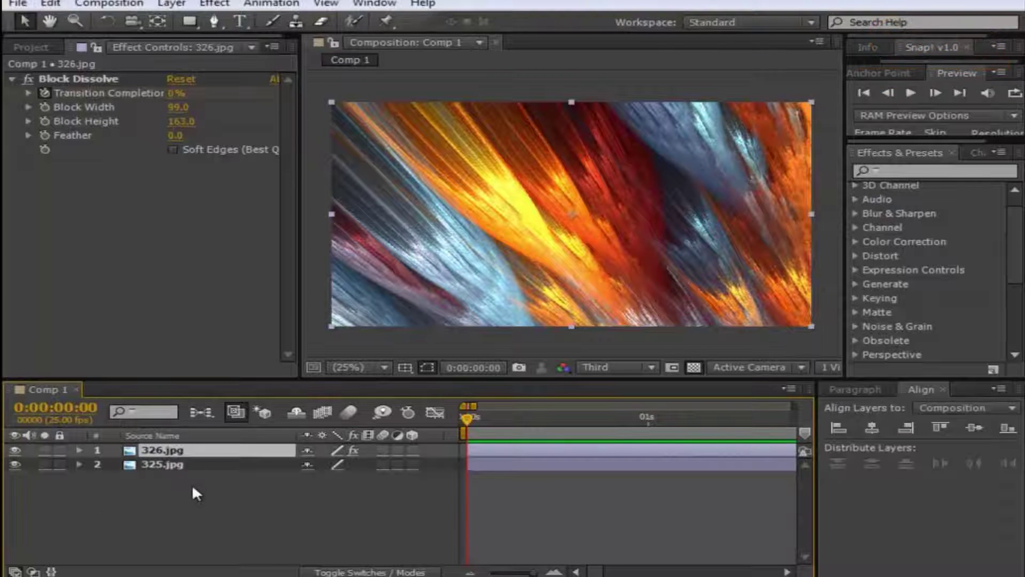
key(u)
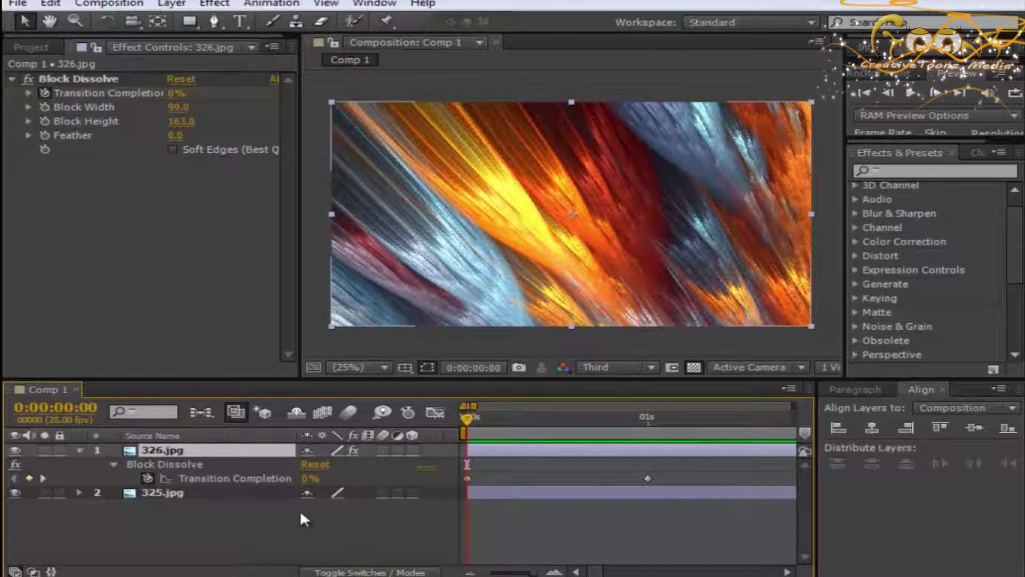
click(914, 96)
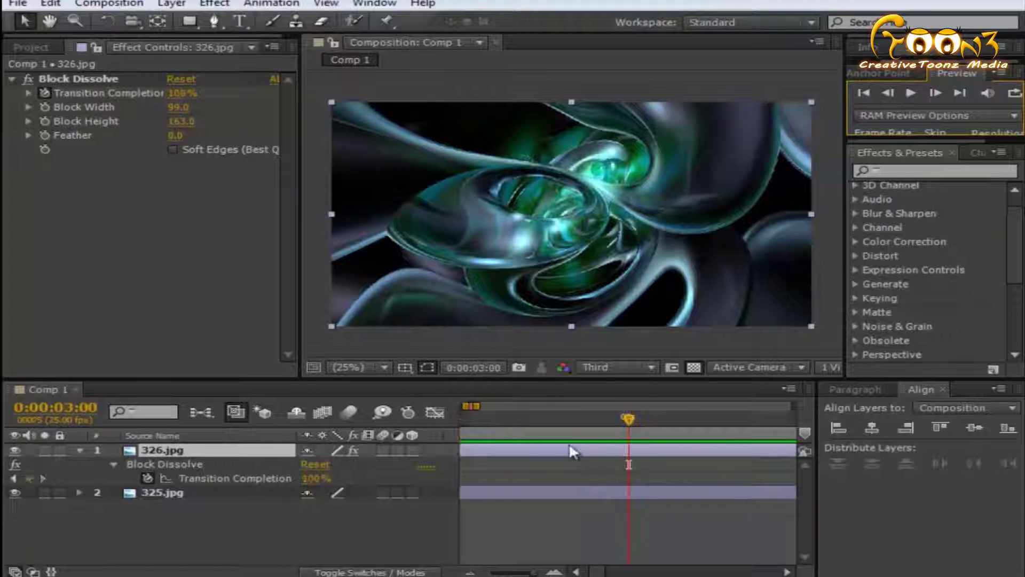
drag(628, 416, 545, 432)
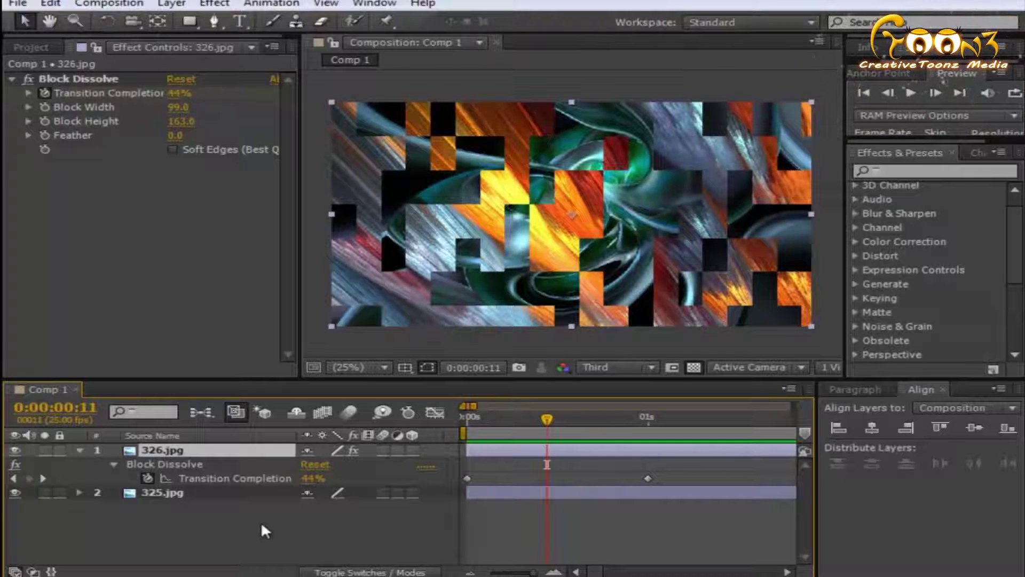
click(217, 530)
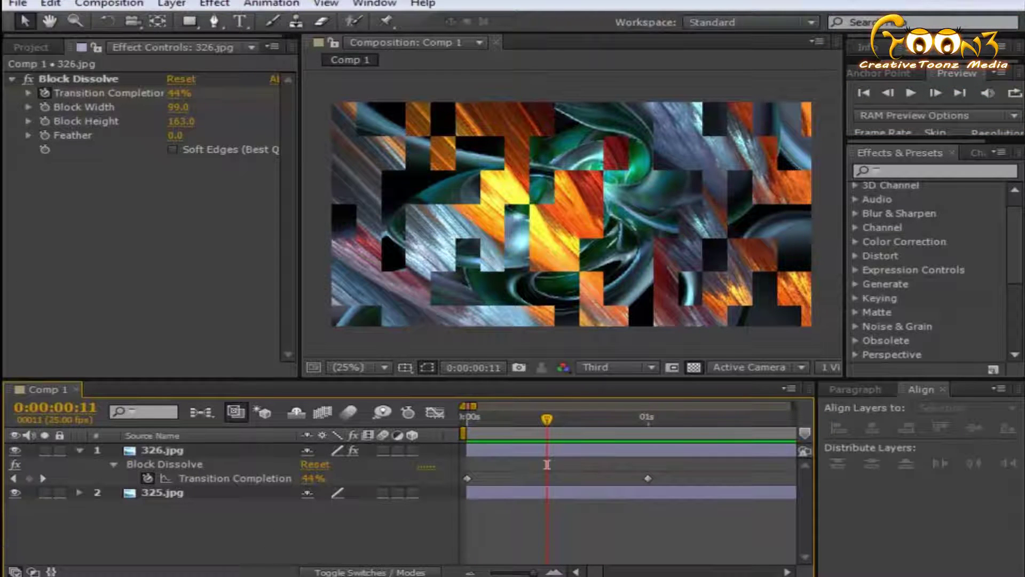
- Create a new composition, Comp 2, with the default HDTV 1080 25 settings
click(140, 4)
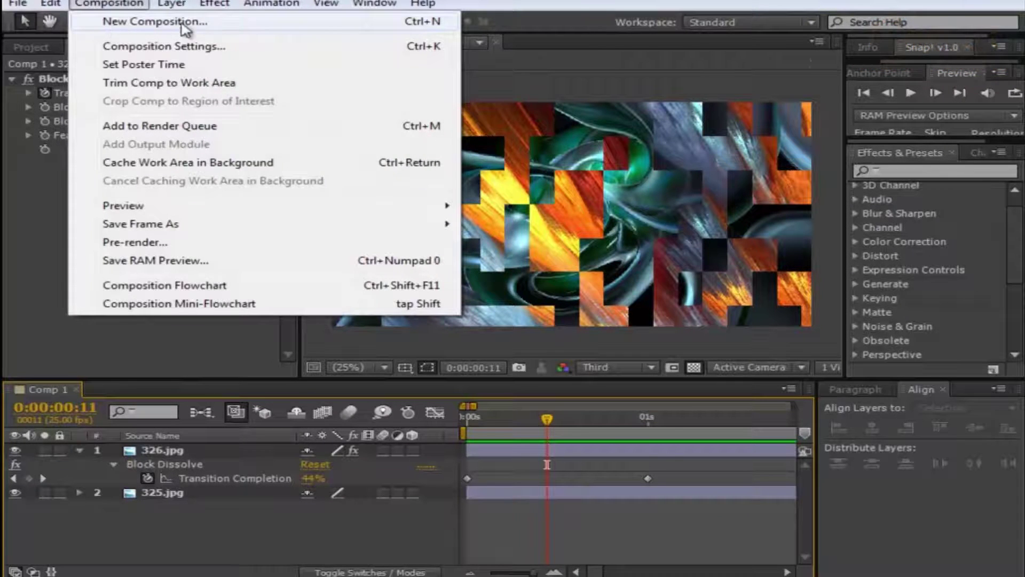
click(154, 22)
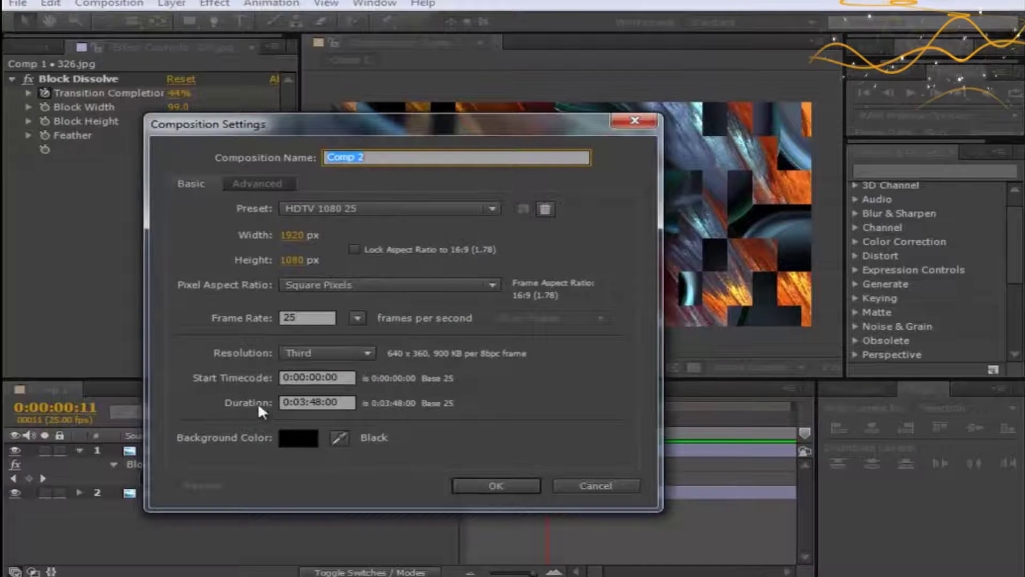
click(506, 484)
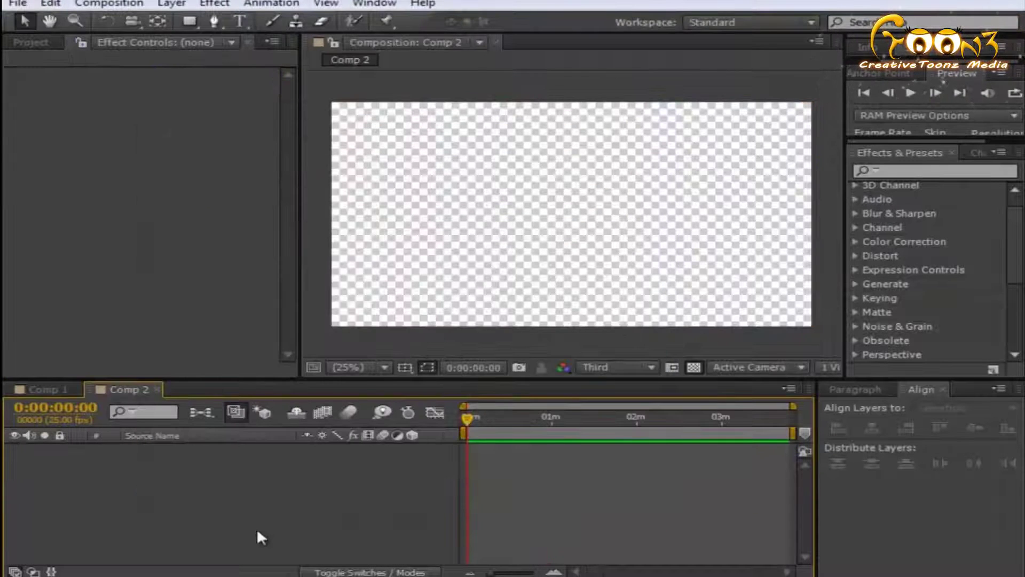
- Add 325.jpg and 326.jpg to Comp 2, stacking 325.jpg on top
click(25, 41)
click(97, 266)
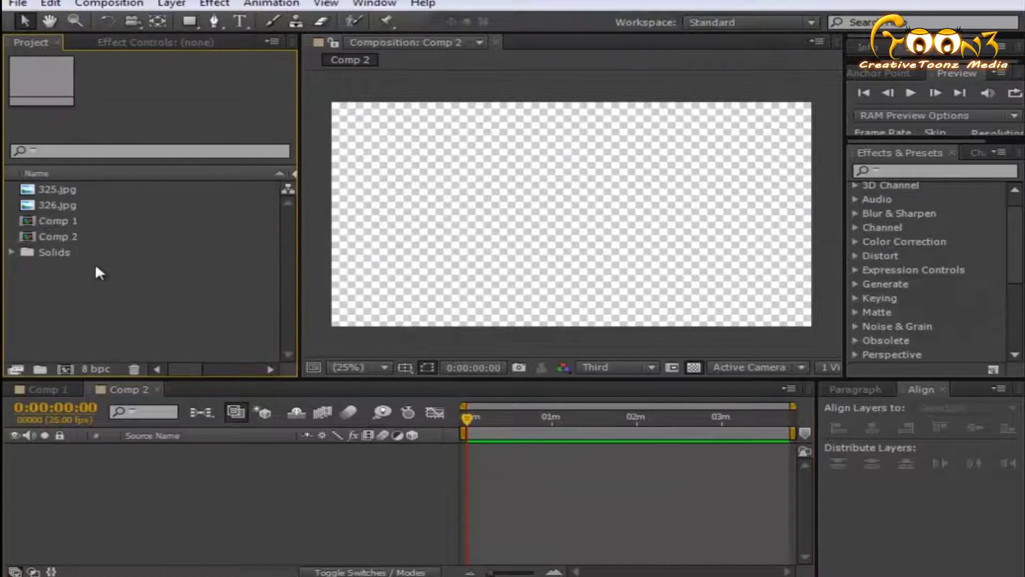
click(75, 204)
shift+click(71, 188)
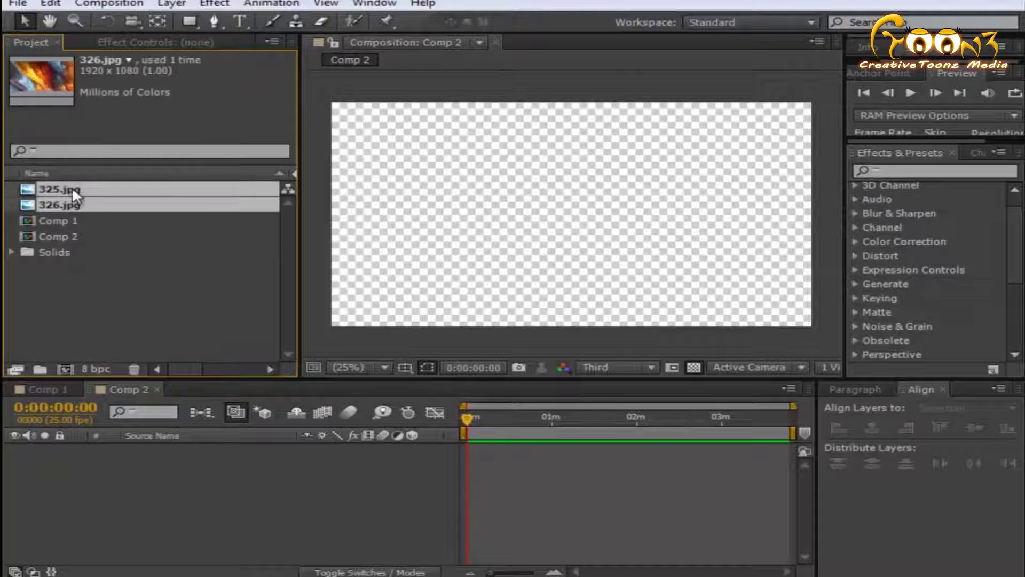
click(81, 272)
drag(79, 205, 159, 469)
key(ctrl+])
click(175, 486)
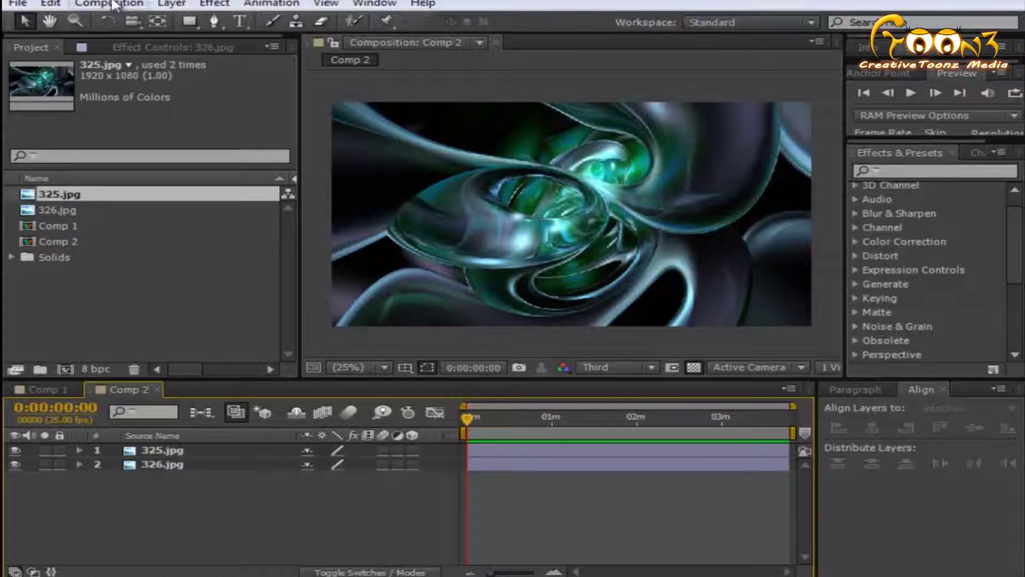
- Apply the Transition > Block Dissolve effect to the 325.jpg layer
click(171, 452)
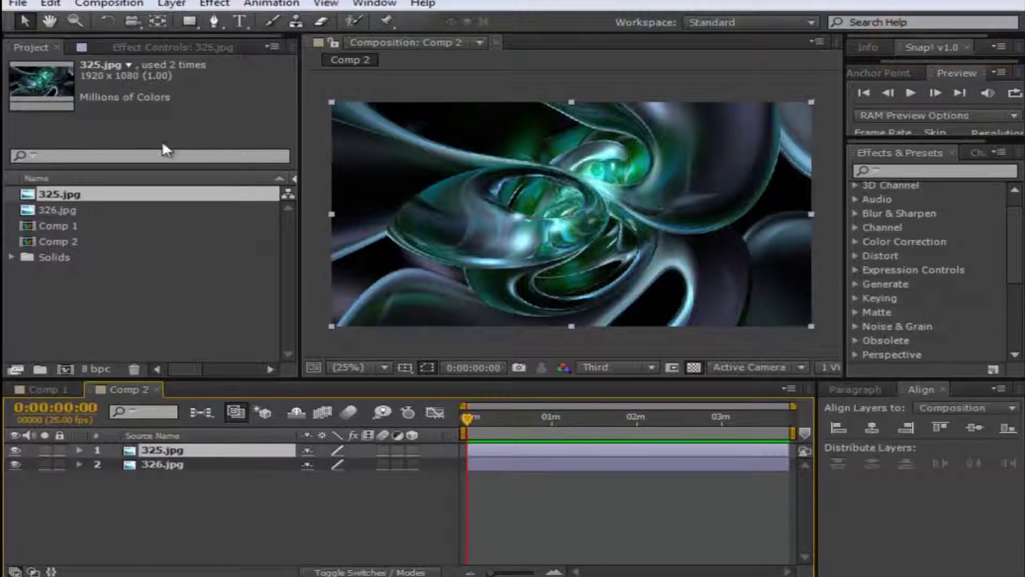
click(215, 4)
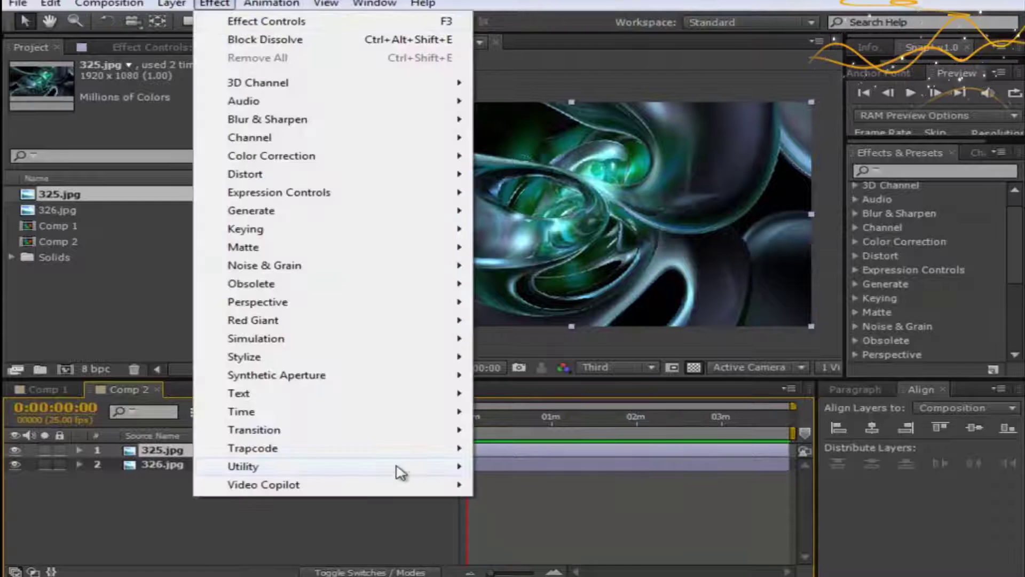
mouse_move(384, 436)
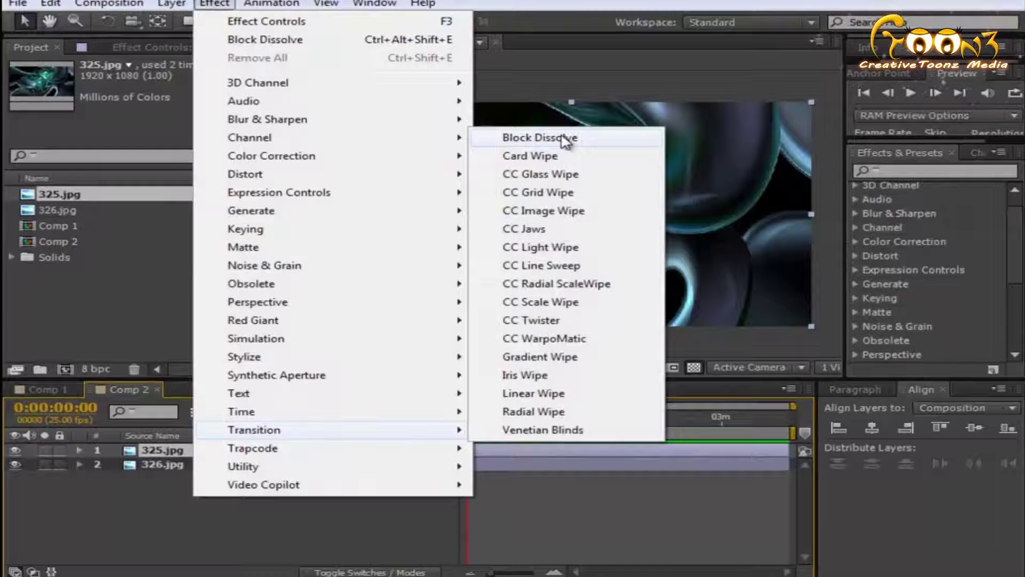
click(565, 140)
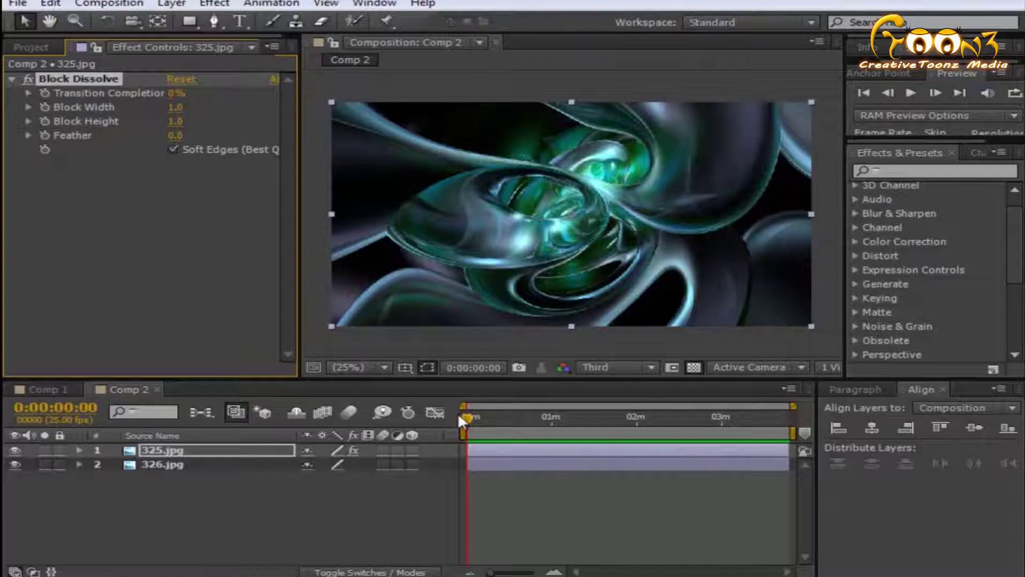
- Scrub Transition Completion to test the dissolve, leaving it at 76%
drag(457, 413, 428, 408)
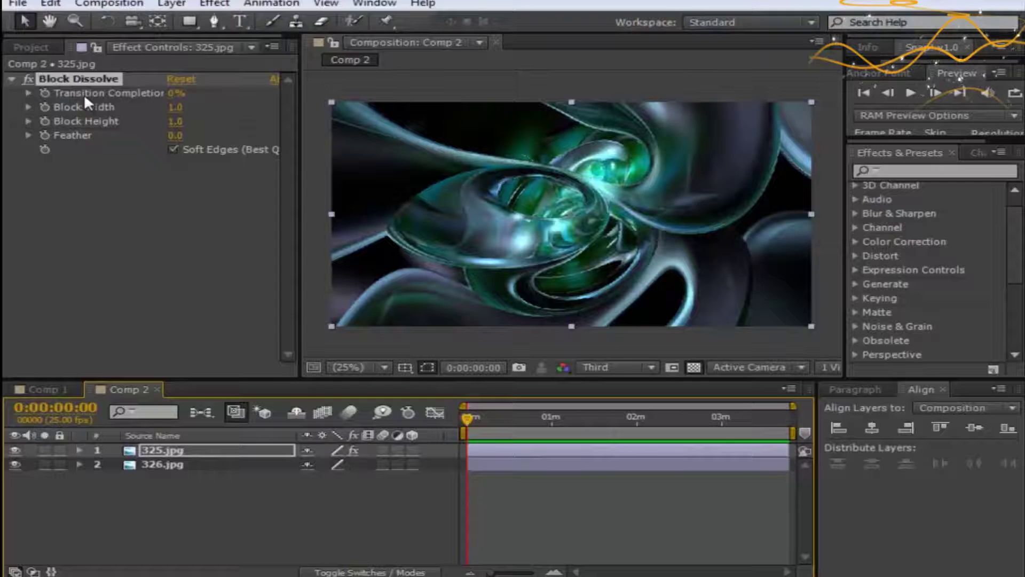
drag(175, 93, 260, 104)
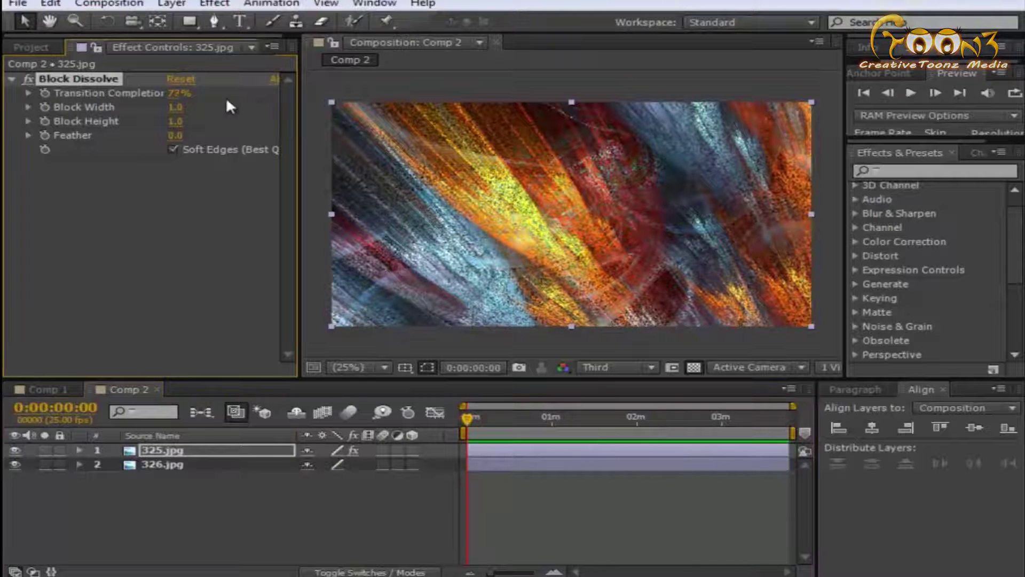
click(28, 92)
drag(178, 102, 173, 80)
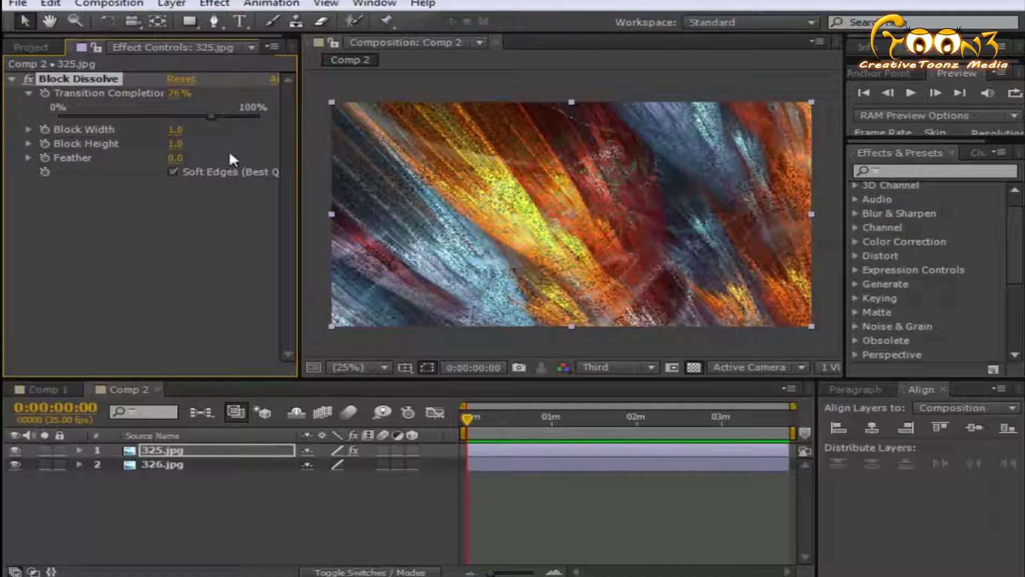
- Set Block Width and Block Height to 100 and lower Transition Completion to 55%
text(100)
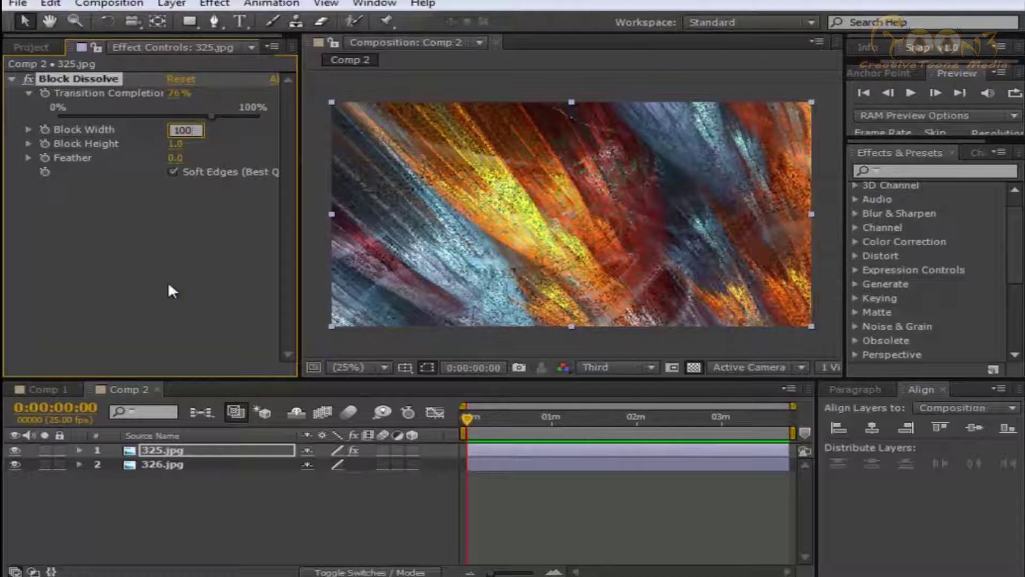
key(Return)
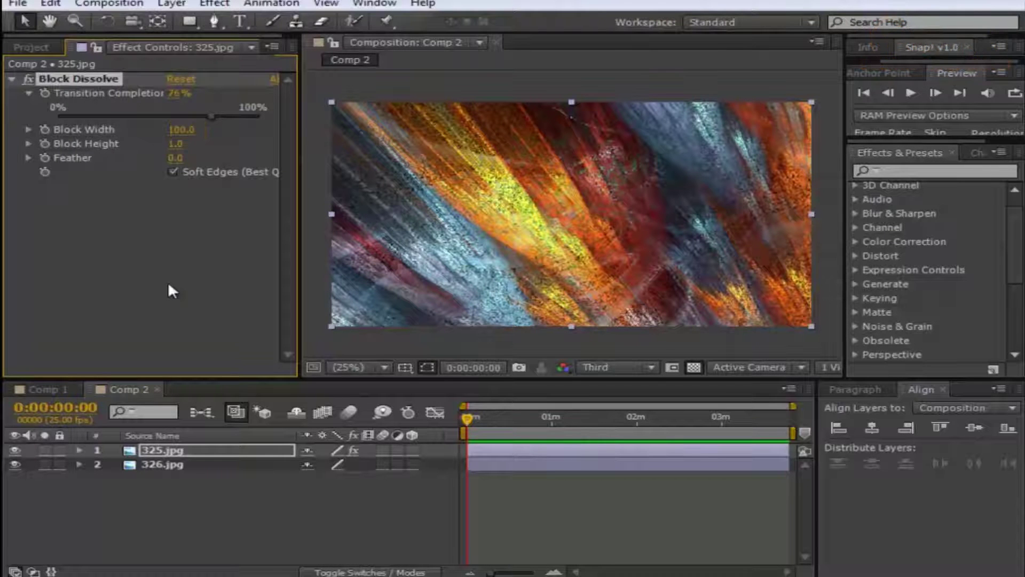
click(178, 145)
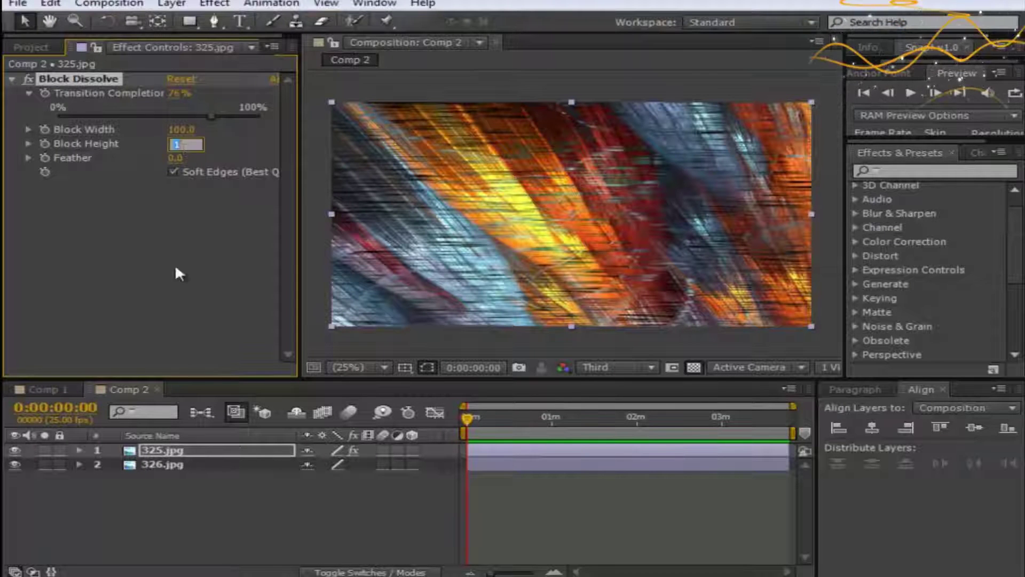
text(100)
key(Return)
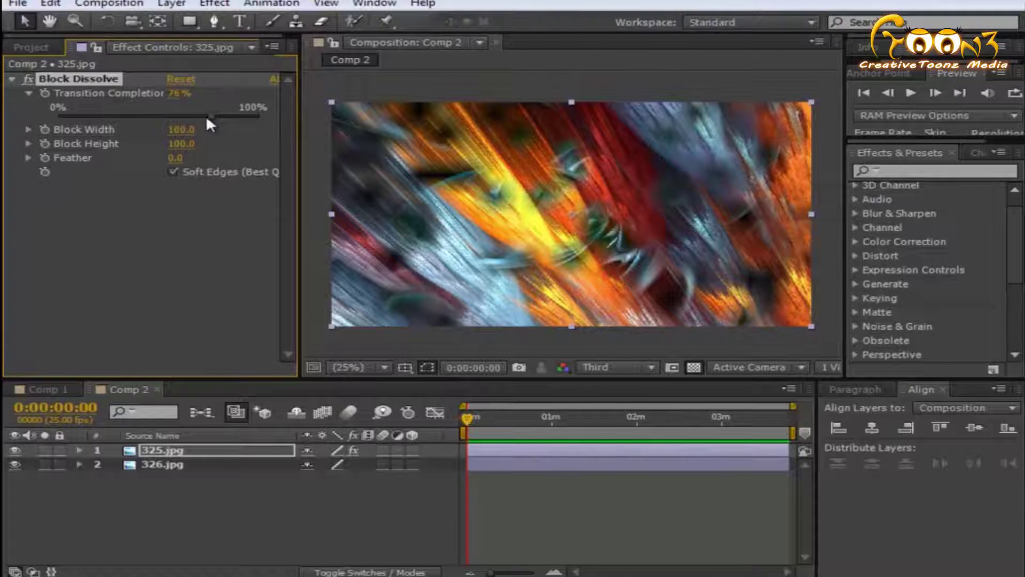
drag(207, 120, 170, 128)
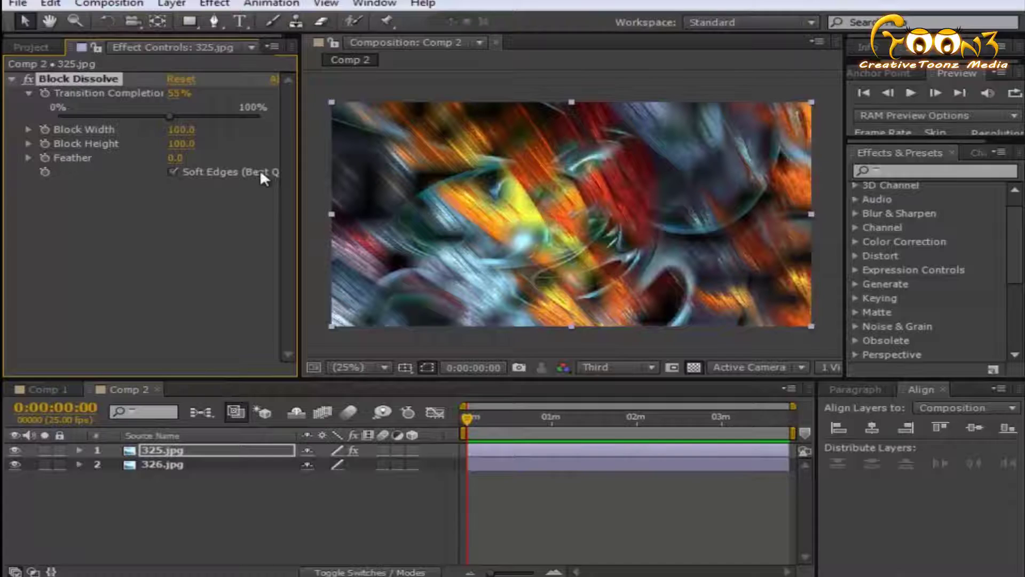
- Resize the blocks to 150 wide by 176 high, keep Feather at 0, and re-enable Soft Edges
click(173, 171)
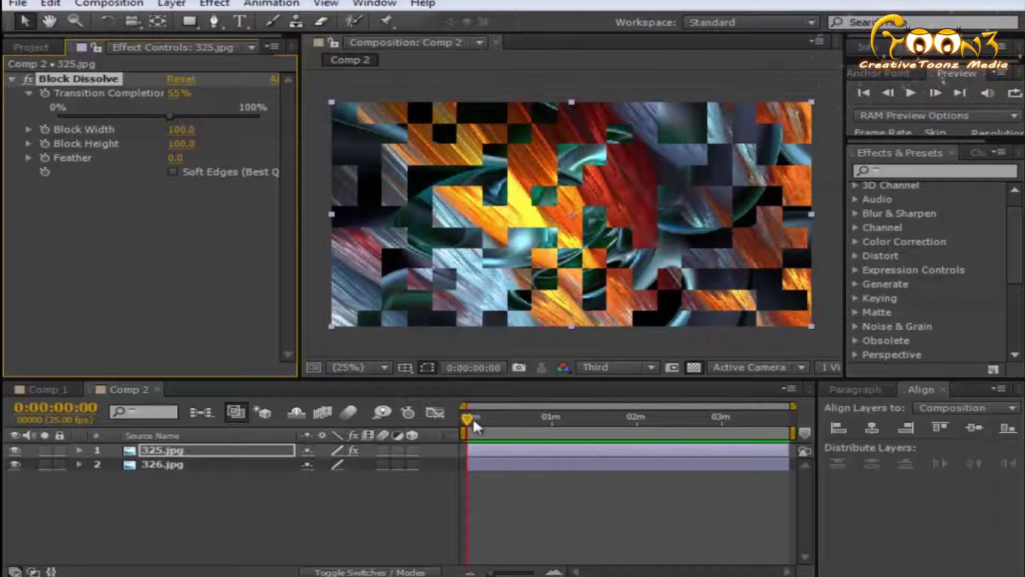
mouse_move(172, 100)
mouse_down()
mouse_move(93, 87)
mouse_move(206, 87)
mouse_move(154, 88)
mouse_move(203, 87)
mouse_move(182, 87)
mouse_up()
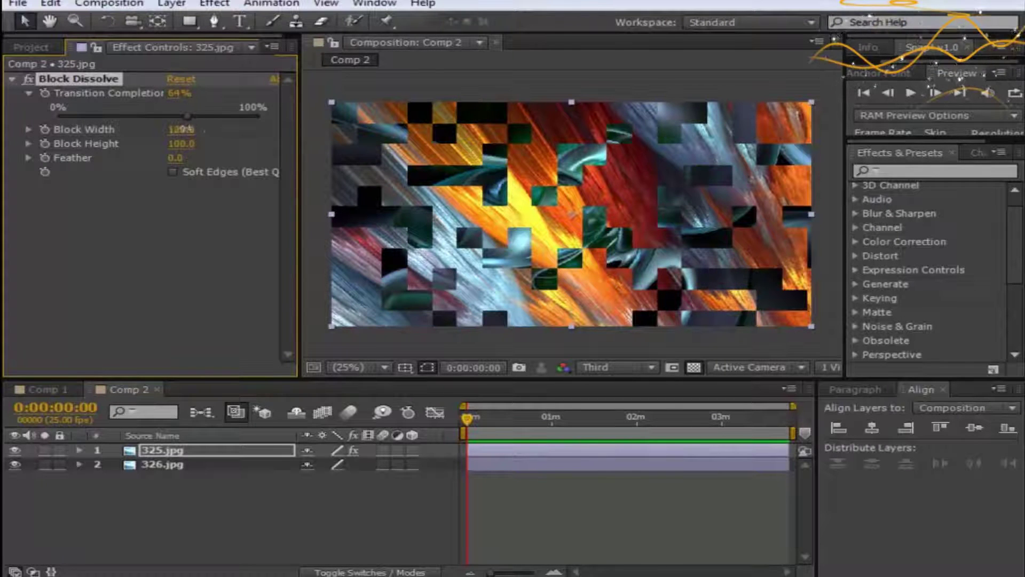
drag(196, 135, 246, 154)
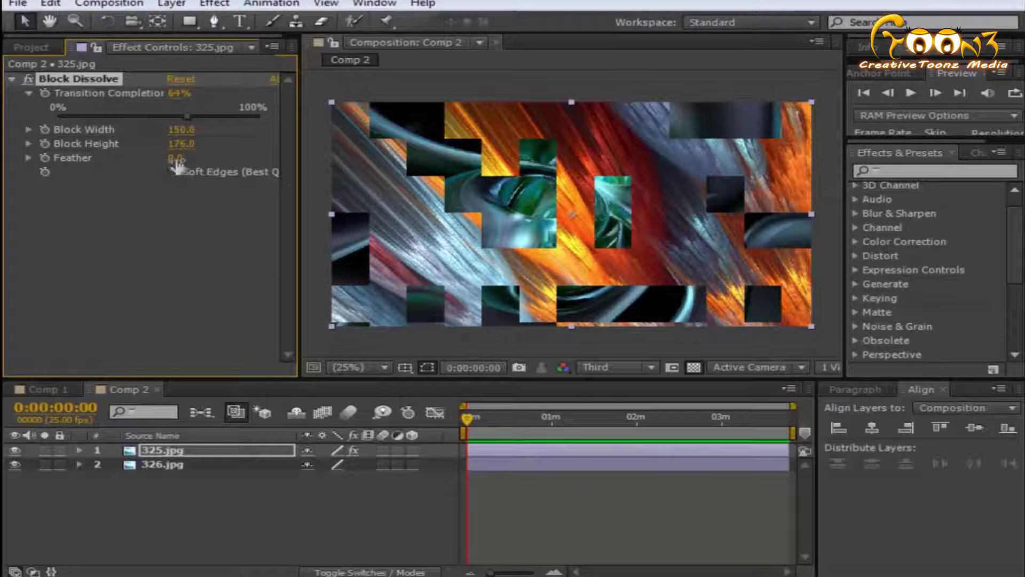
mouse_move(175, 158)
mouse_down()
mouse_move(245, 150)
mouse_move(172, 164)
mouse_up()
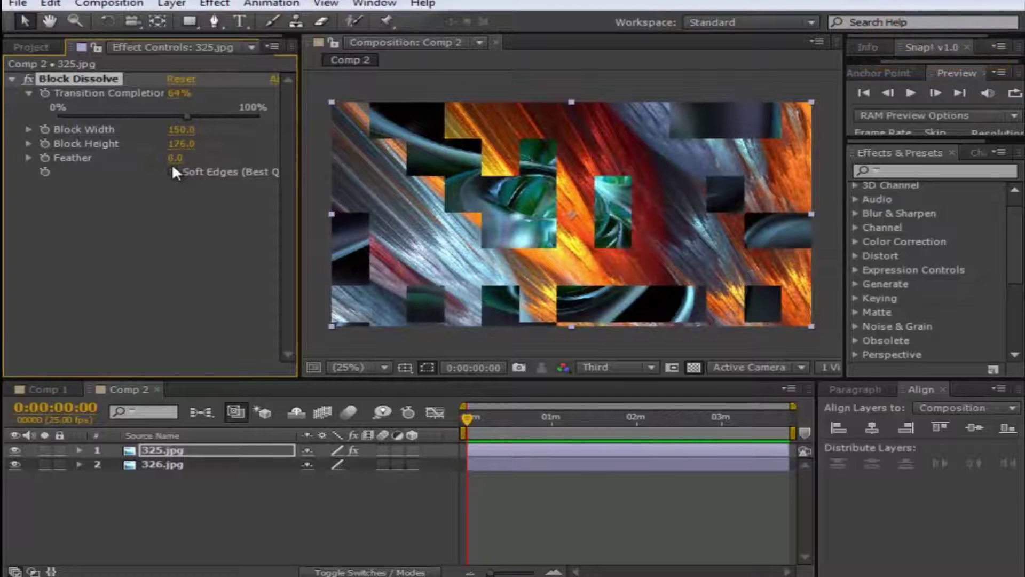
click(172, 164)
click(172, 170)
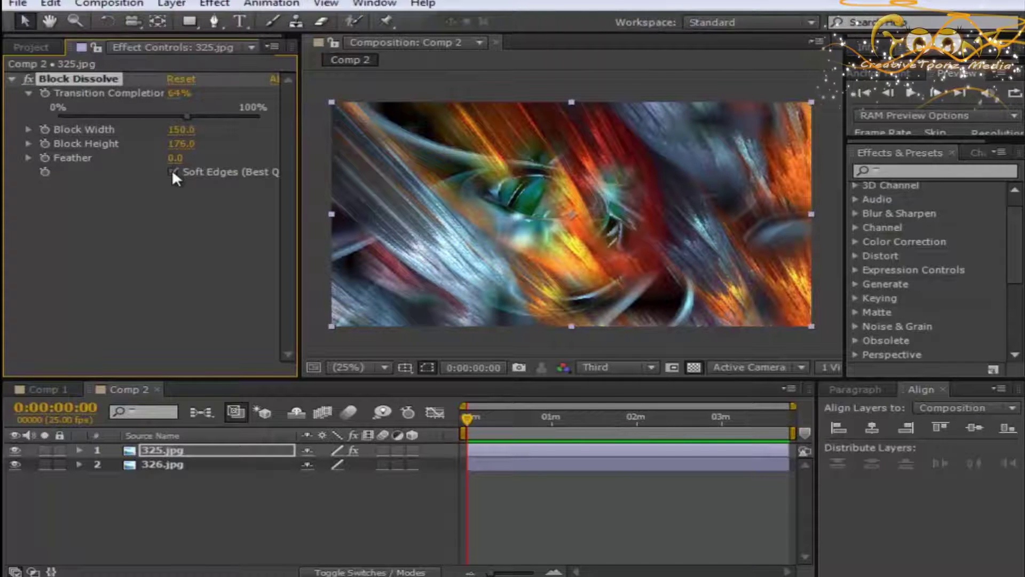
- Keyframe Transition Completion from 0% at the start to 100% at 0:00:01:15, then show the keyframes
click(178, 102)
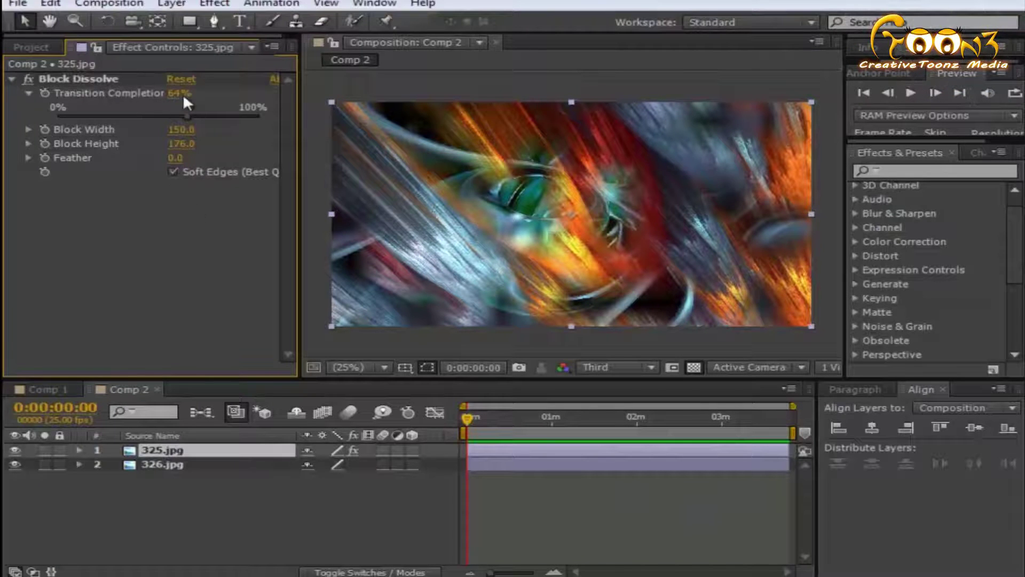
drag(184, 96, 136, 100)
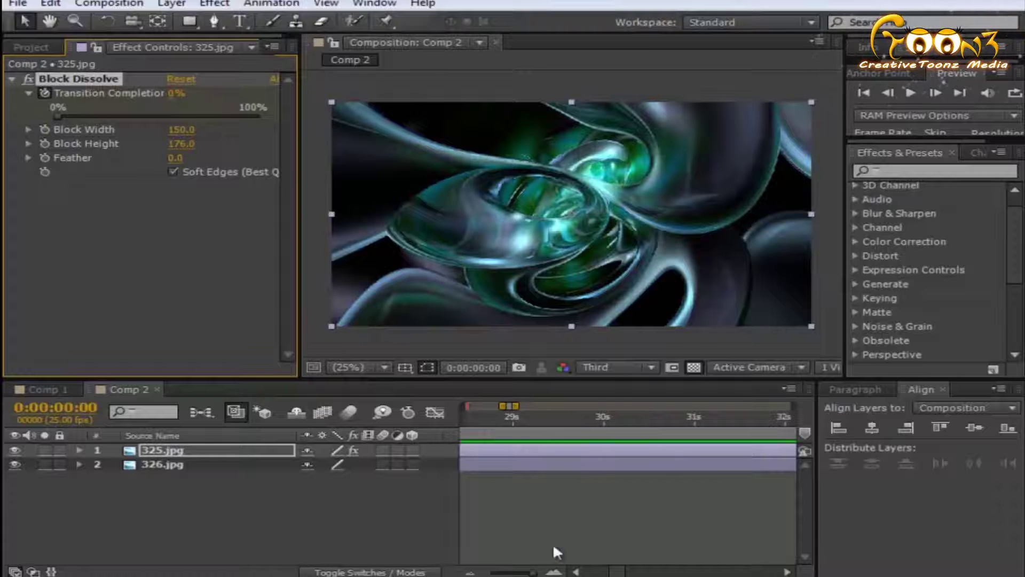
click(518, 548)
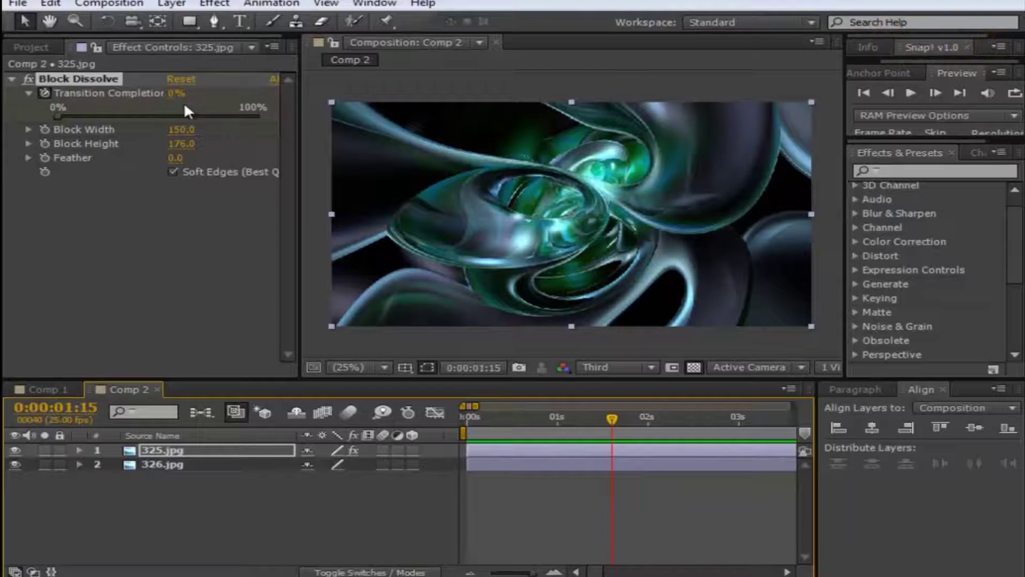
click(452, 135)
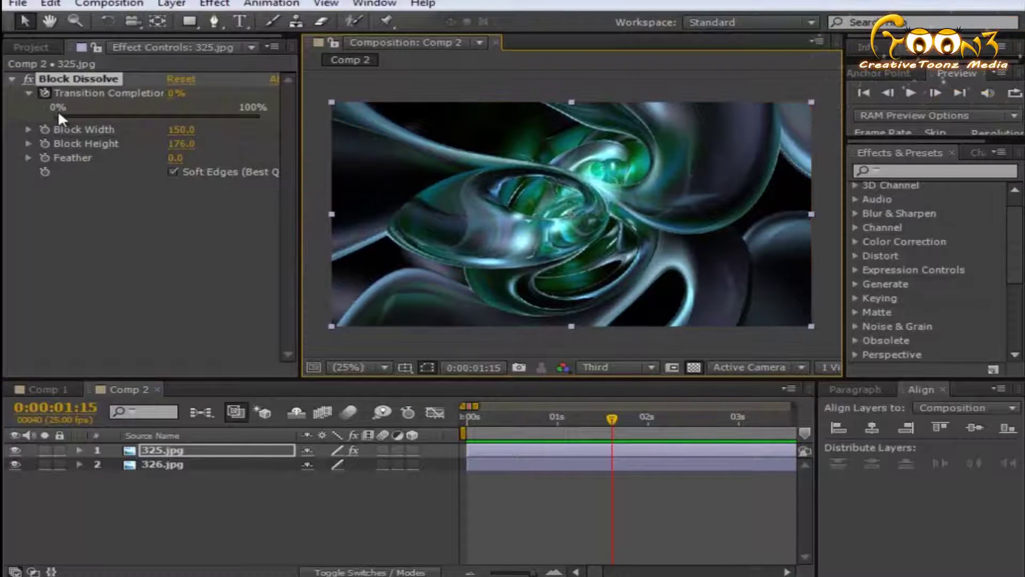
drag(58, 114, 336, 114)
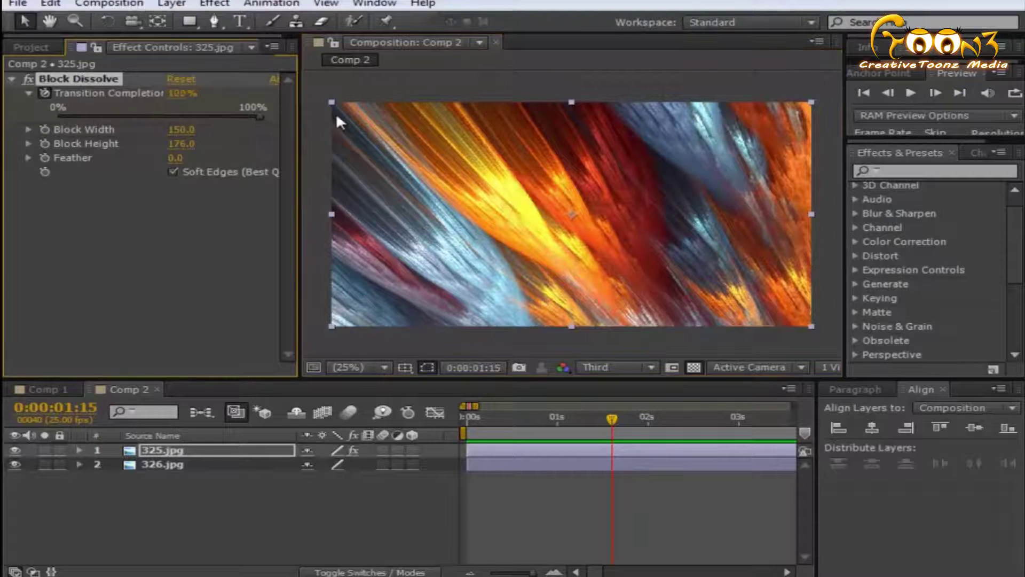
click(412, 497)
click(233, 450)
key(u)
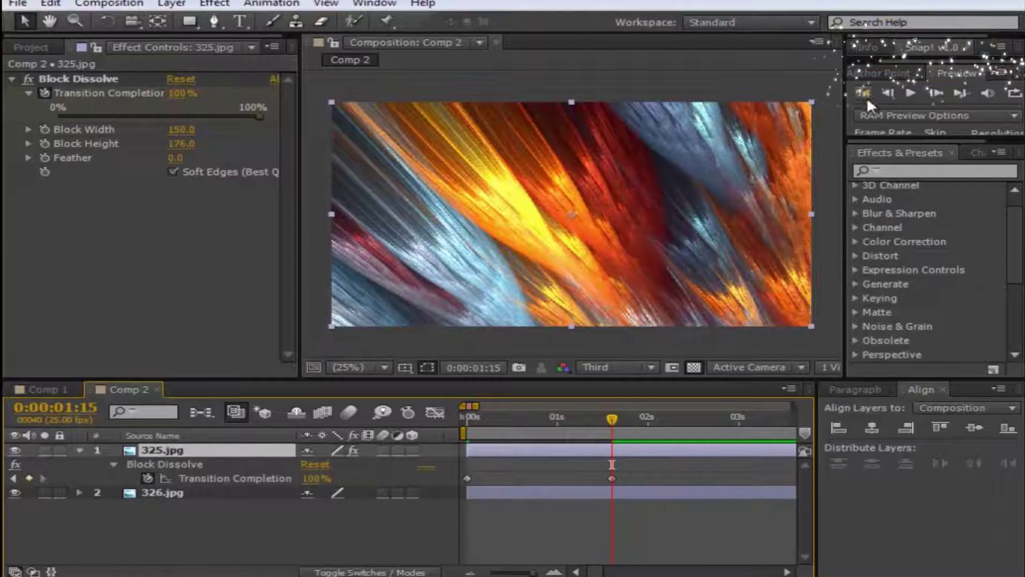
- Play the keyframed dissolve from the first frame and scrub through it
click(862, 92)
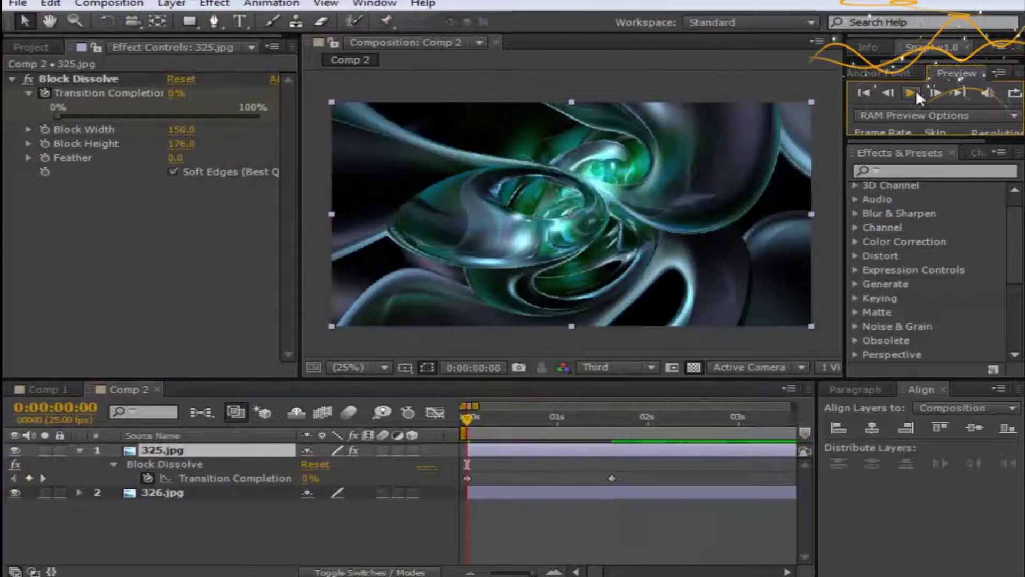
click(911, 93)
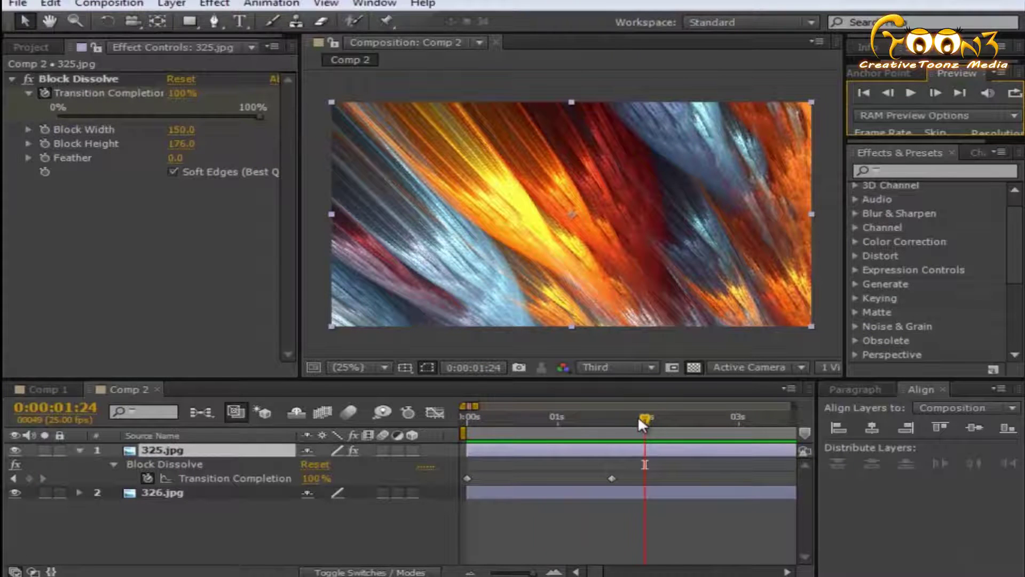
drag(638, 418, 545, 420)
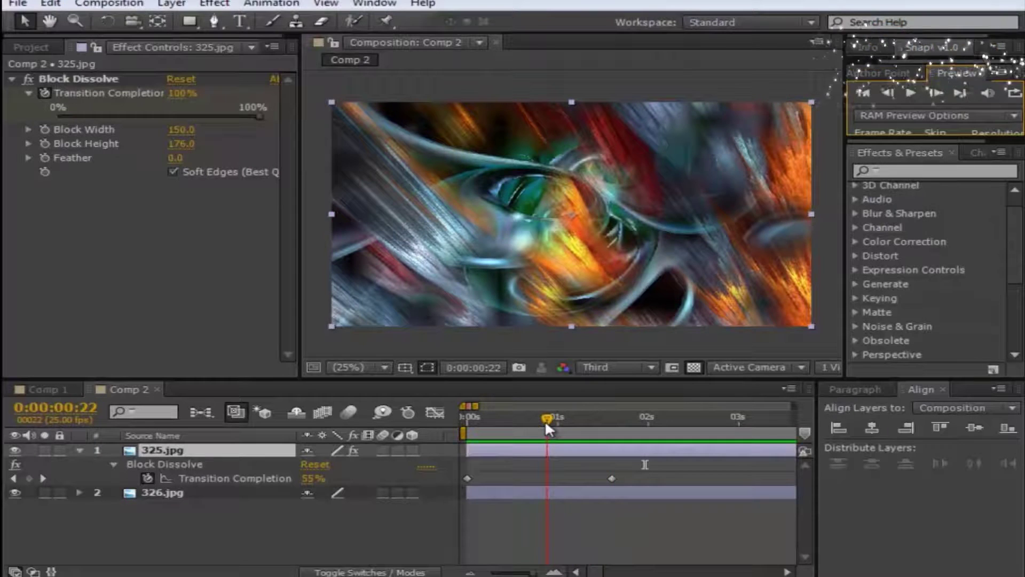
- Turn off Soft Edges and replay the transition with hard-edged blocks
click(173, 171)
drag(540, 417, 407, 415)
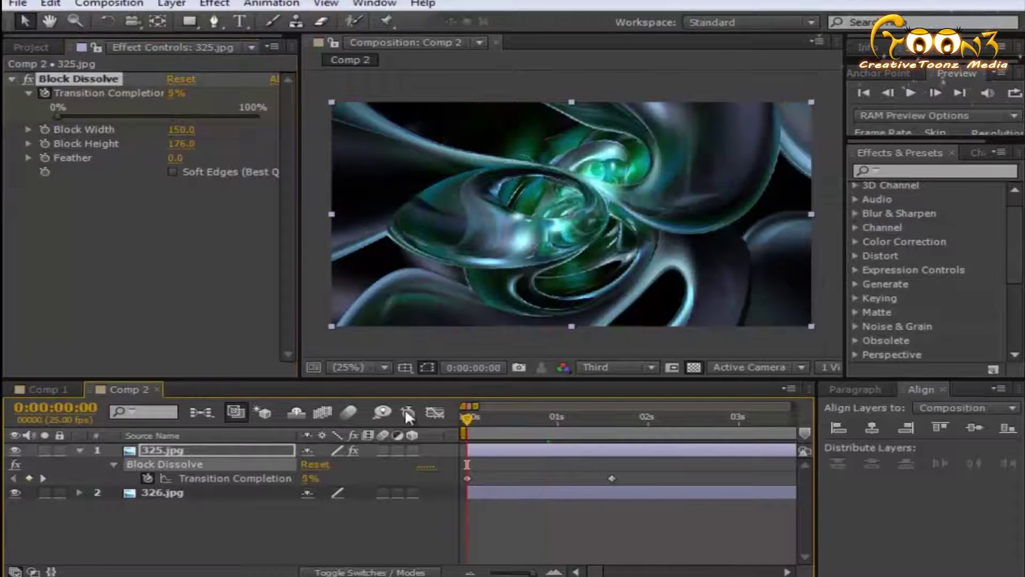
click(910, 93)
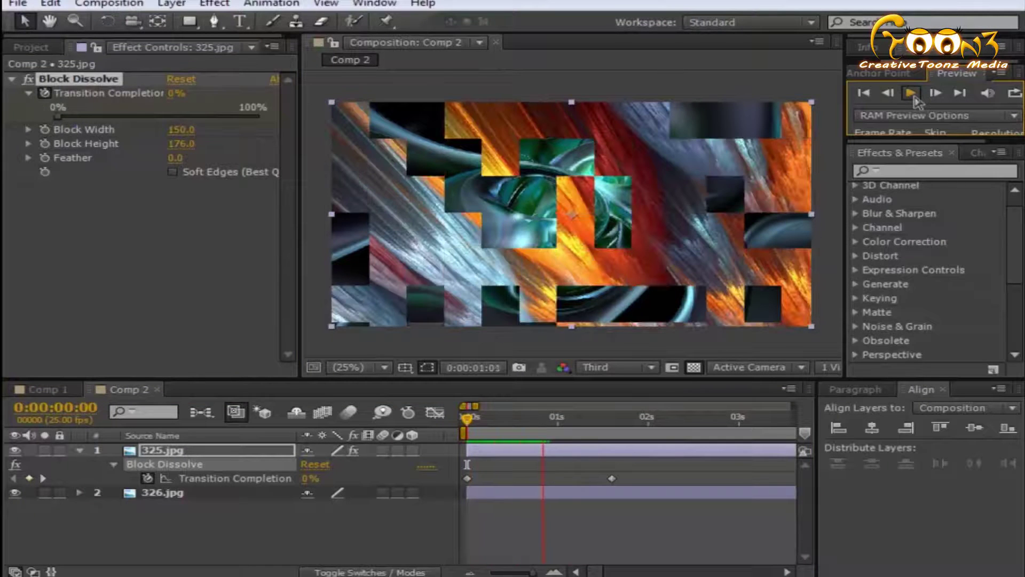
click(914, 99)
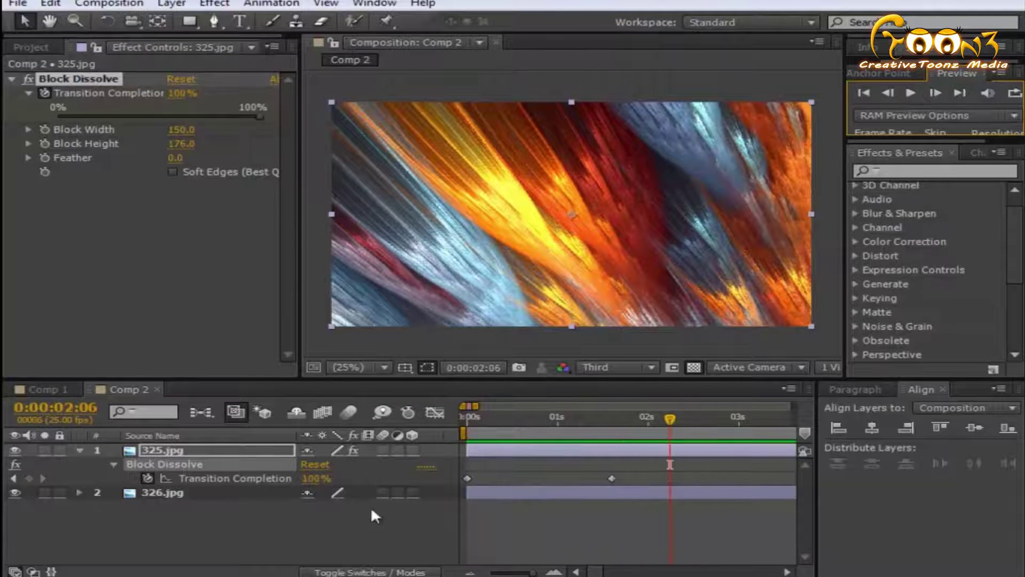